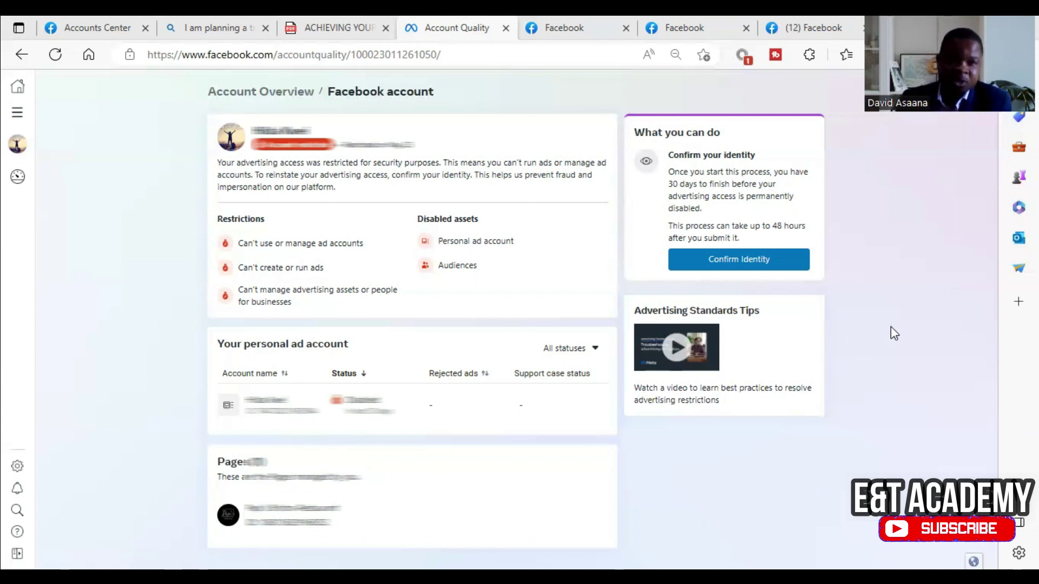
- From the Facebook home menu, open Ads Manager in a new tab and switch to it
left_click(591, 23)
left_click(793, 17)
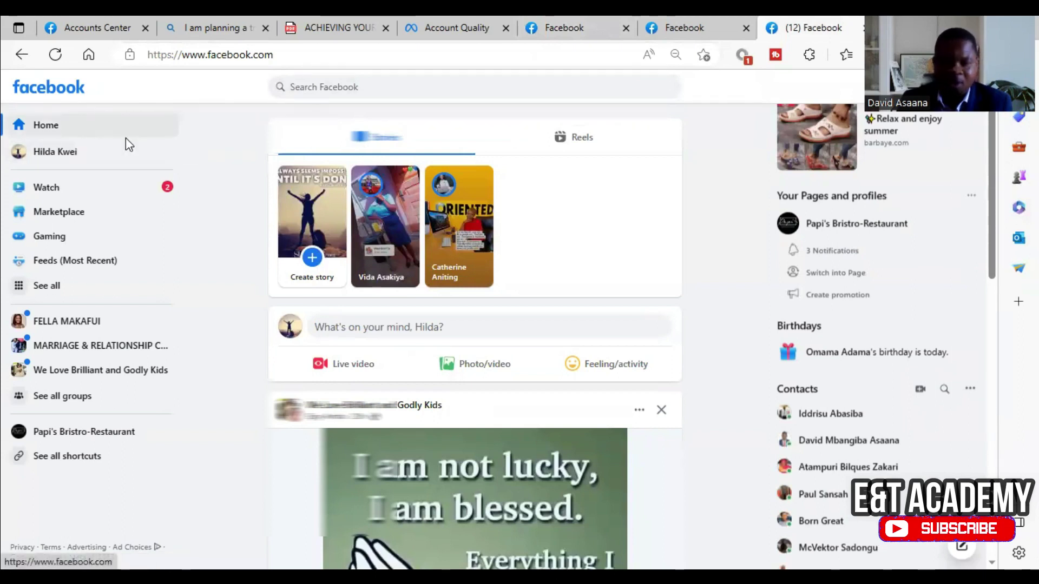
left_click(76, 285)
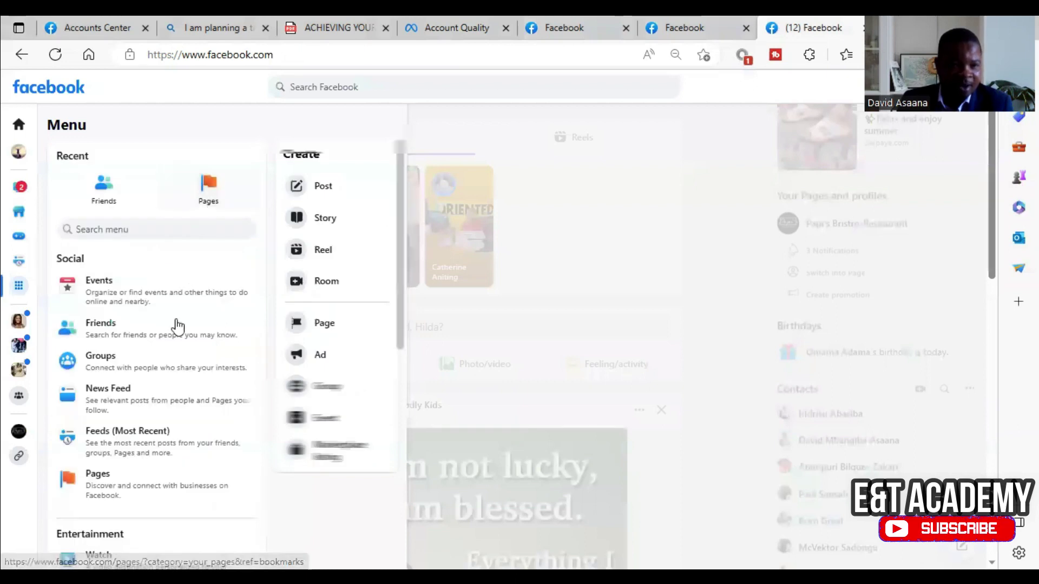
scroll(161, 346, "down", 10)
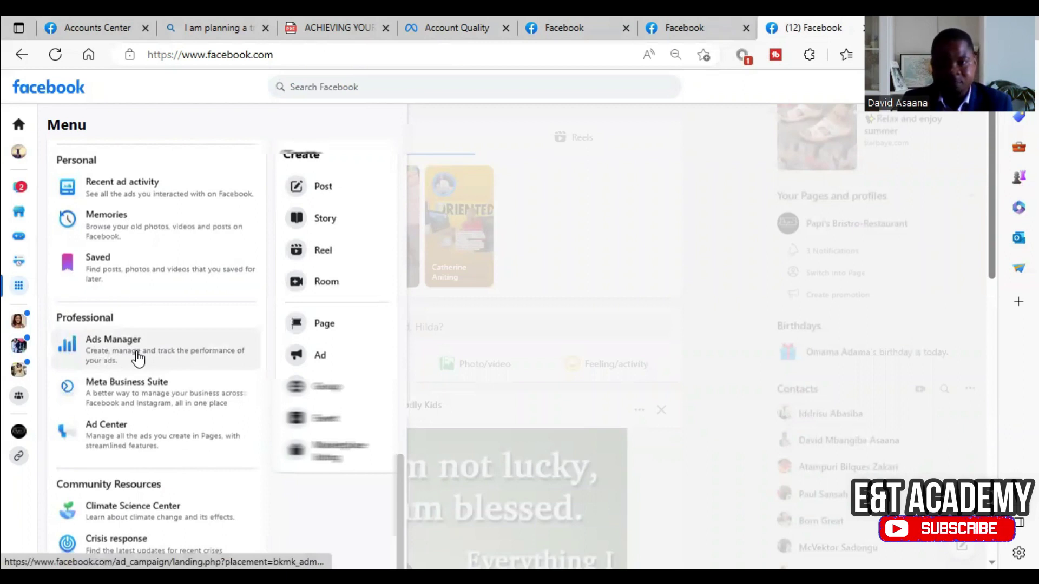
right_click(138, 357)
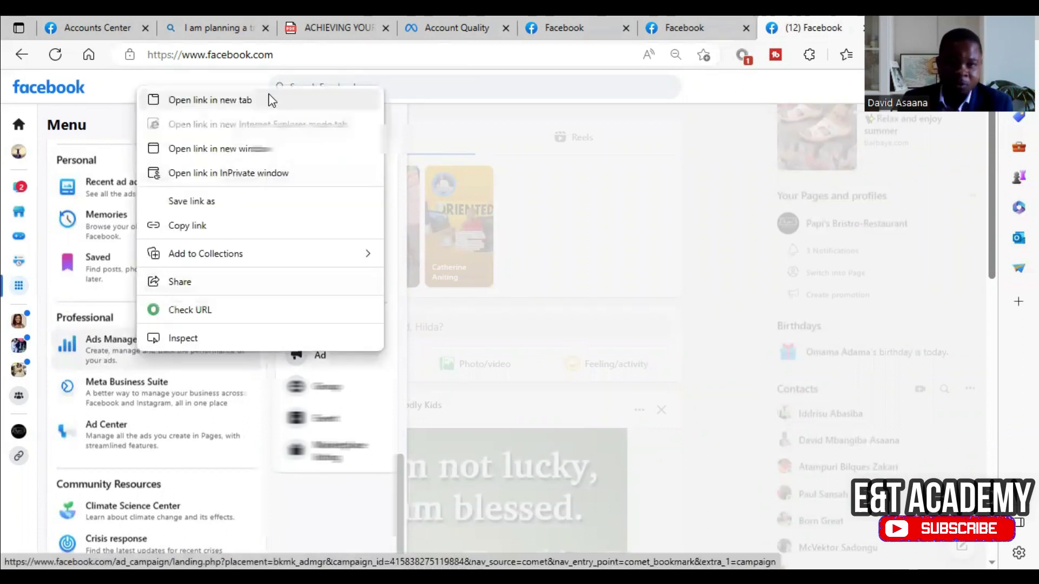
left_click(269, 99)
left_click(818, 21)
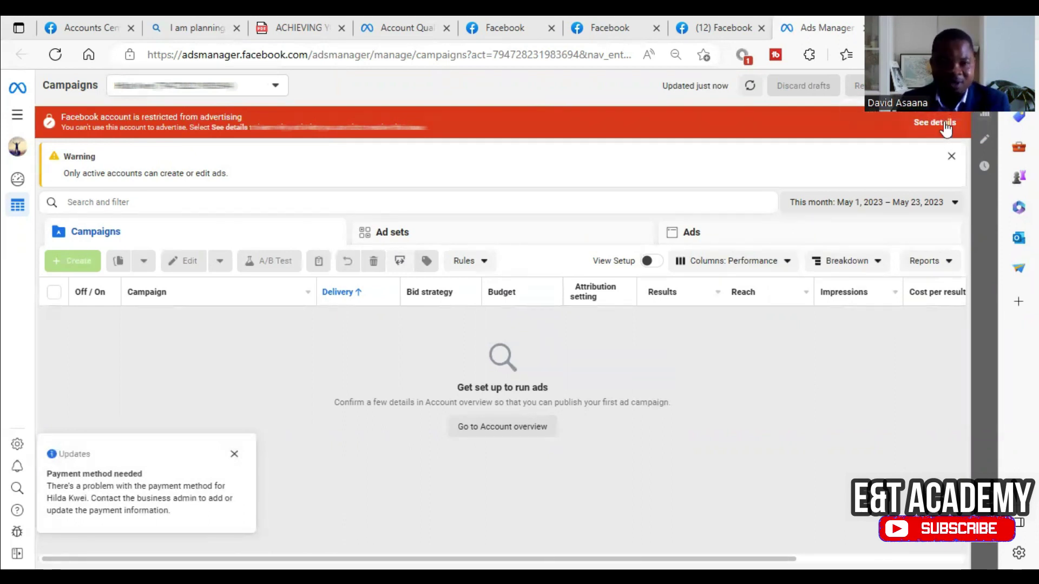
left_click(517, 25)
left_click(388, 18)
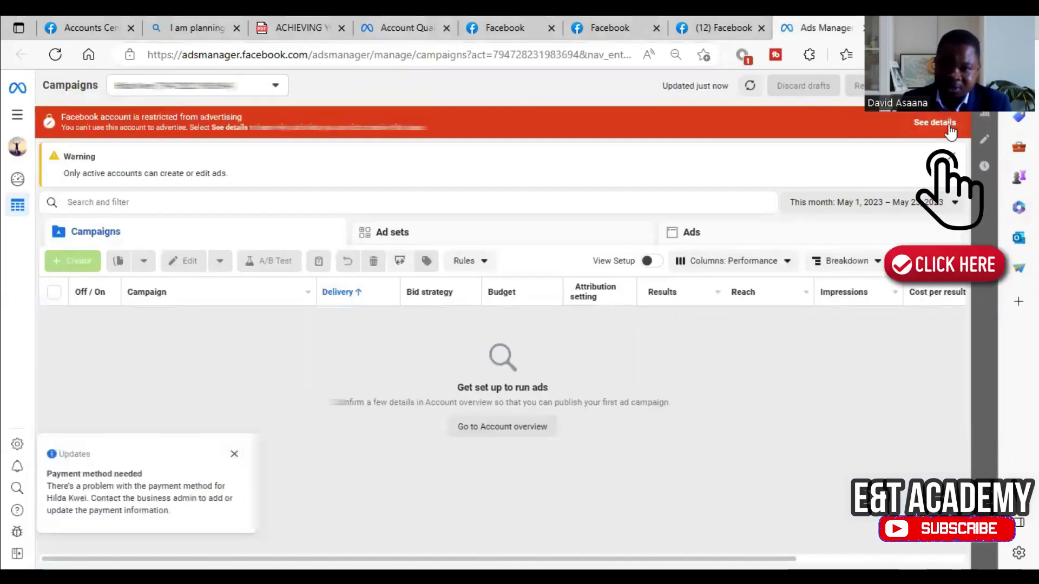
left_click(399, 17)
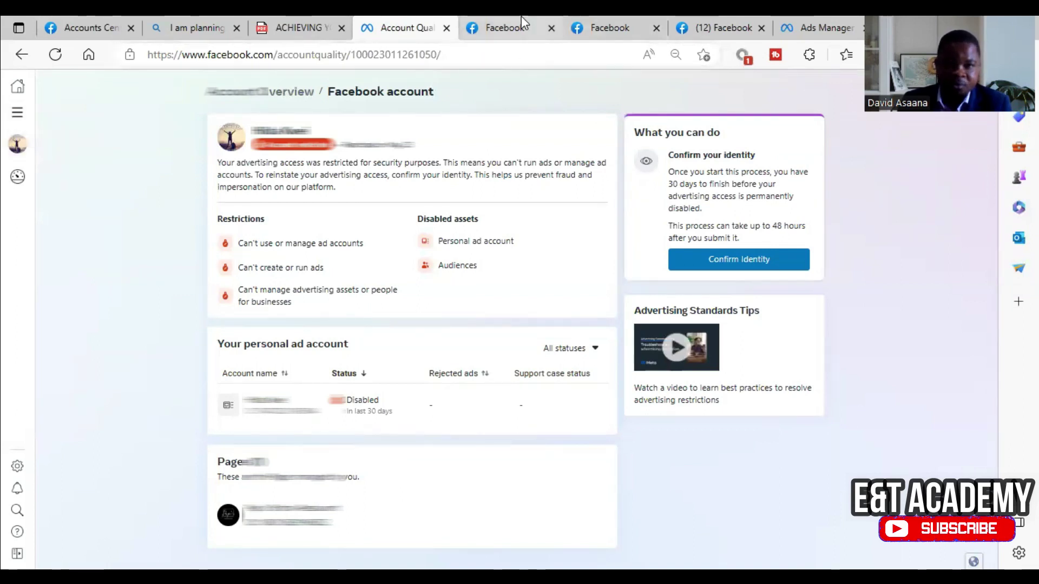
left_click(844, 24)
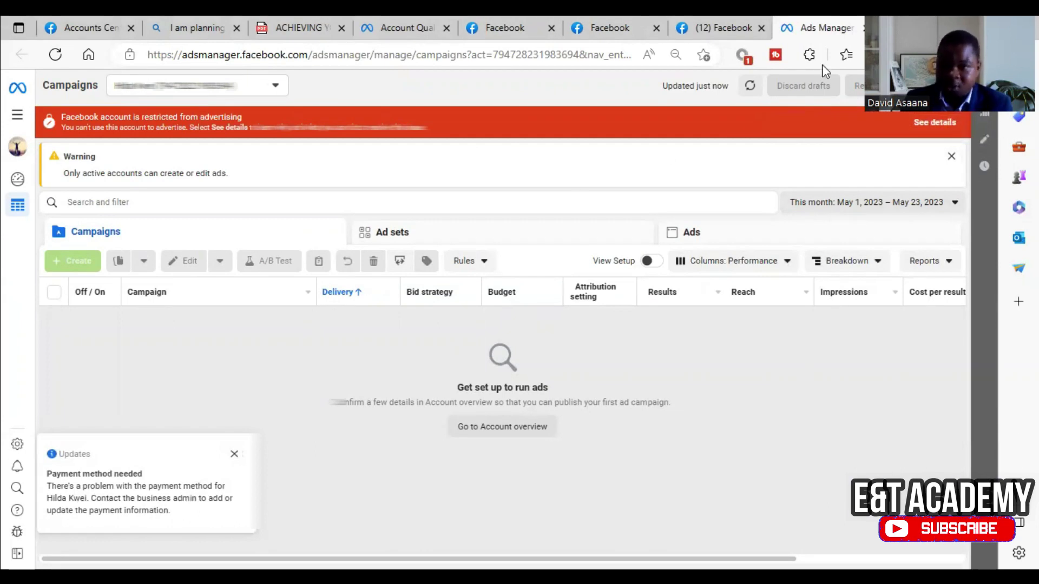
- Browse the All tools list, then switch to the Account Quality page for the restricted account
left_click(17, 116)
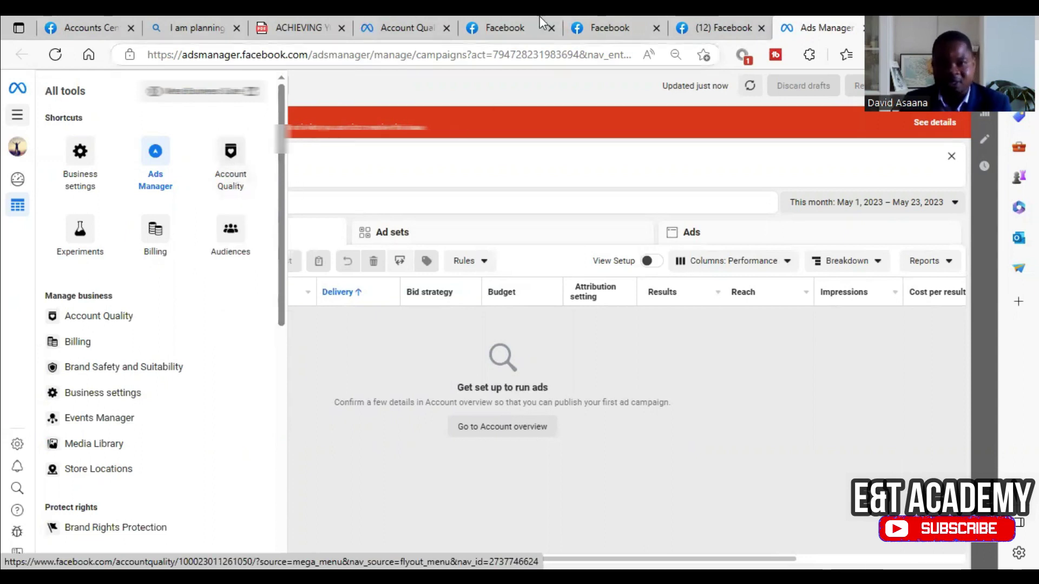
left_click(389, 21)
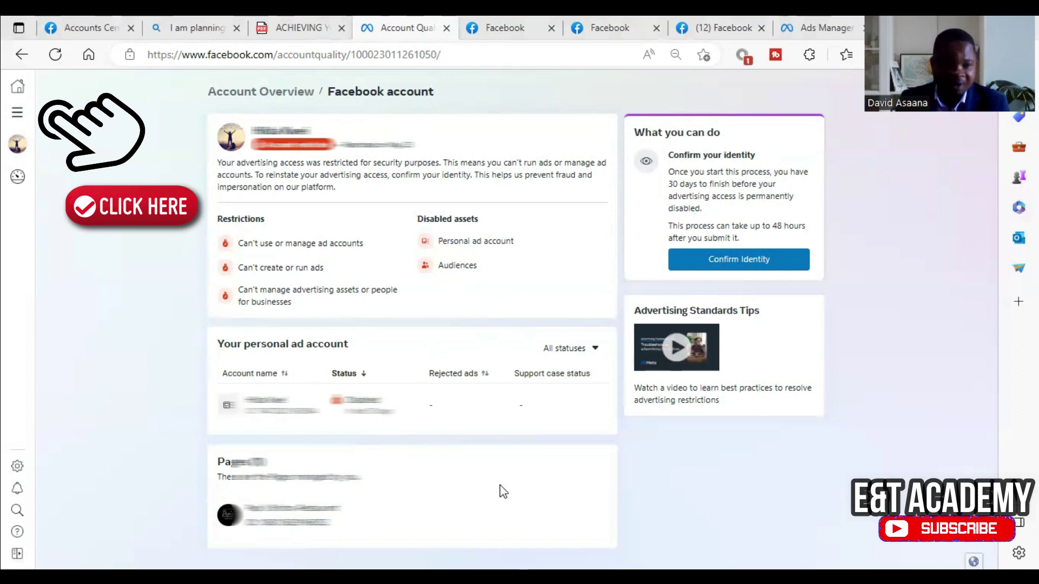
- Open Account Overview and pick the restricted Facebook account to see its incomplete review request
mouse_move(71, 176)
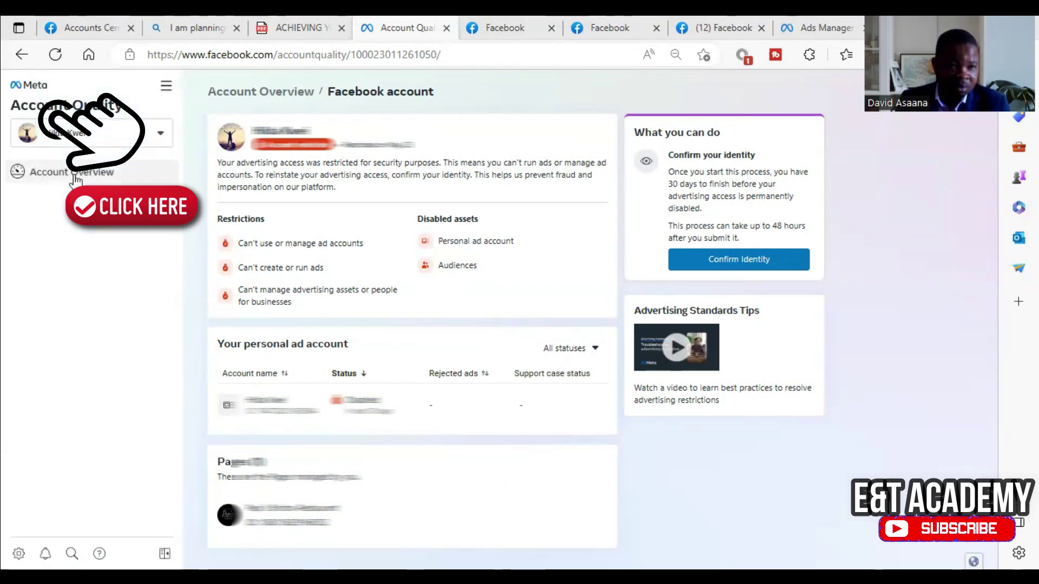
left_click(135, 177)
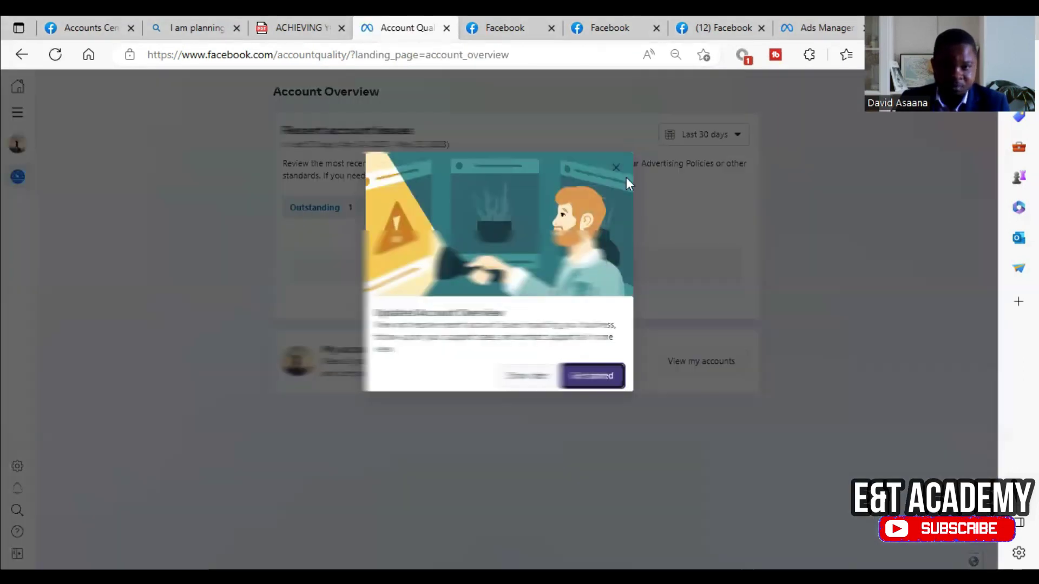
left_click(616, 167)
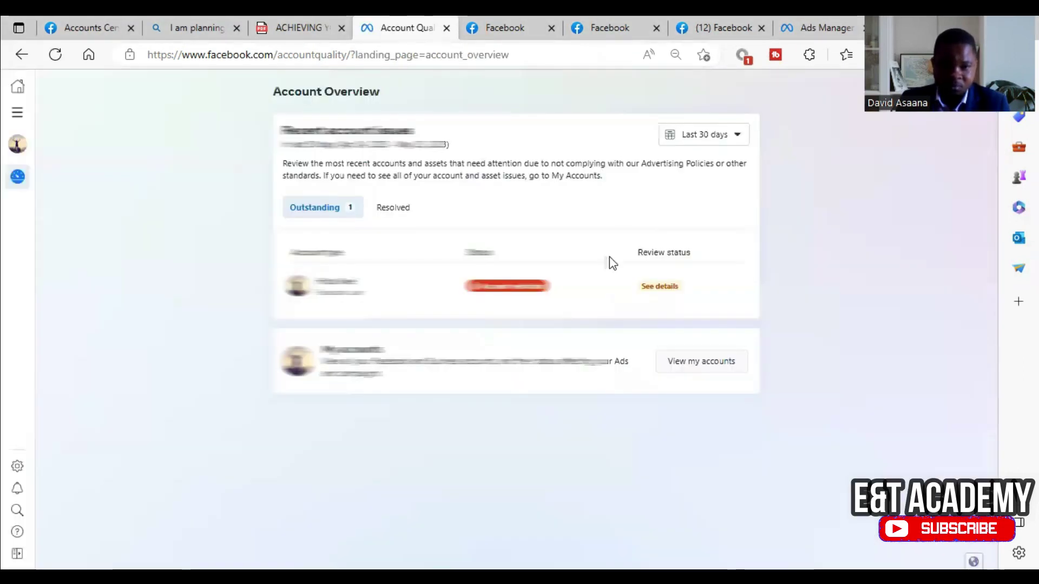
left_click(686, 362)
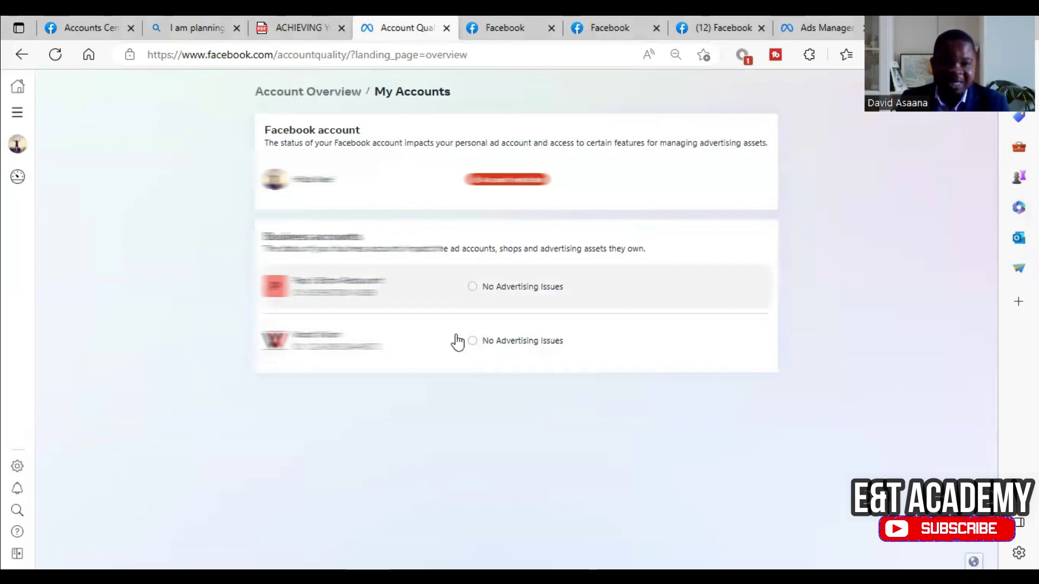
left_click(564, 294)
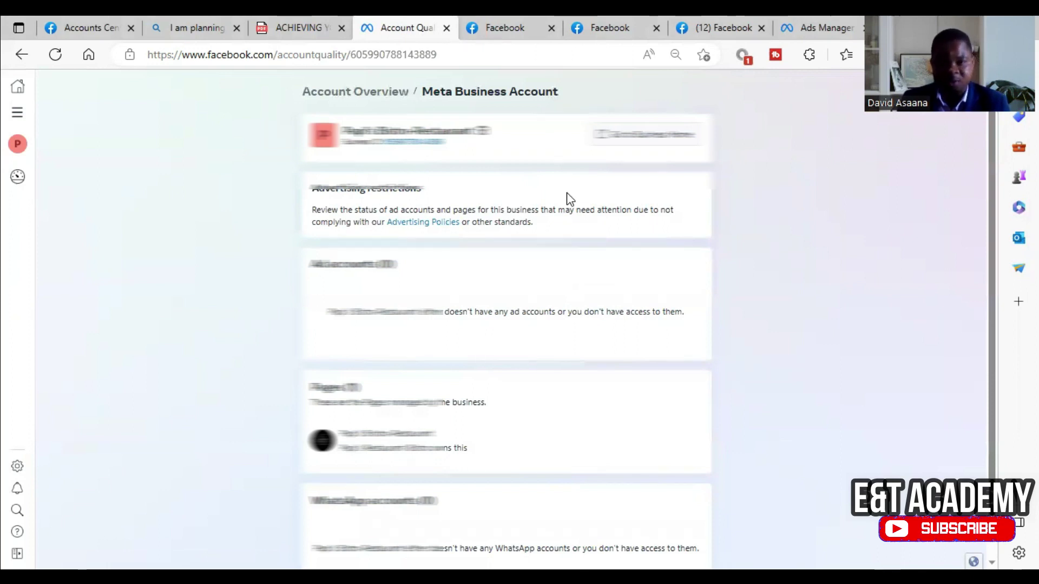
left_click(19, 55)
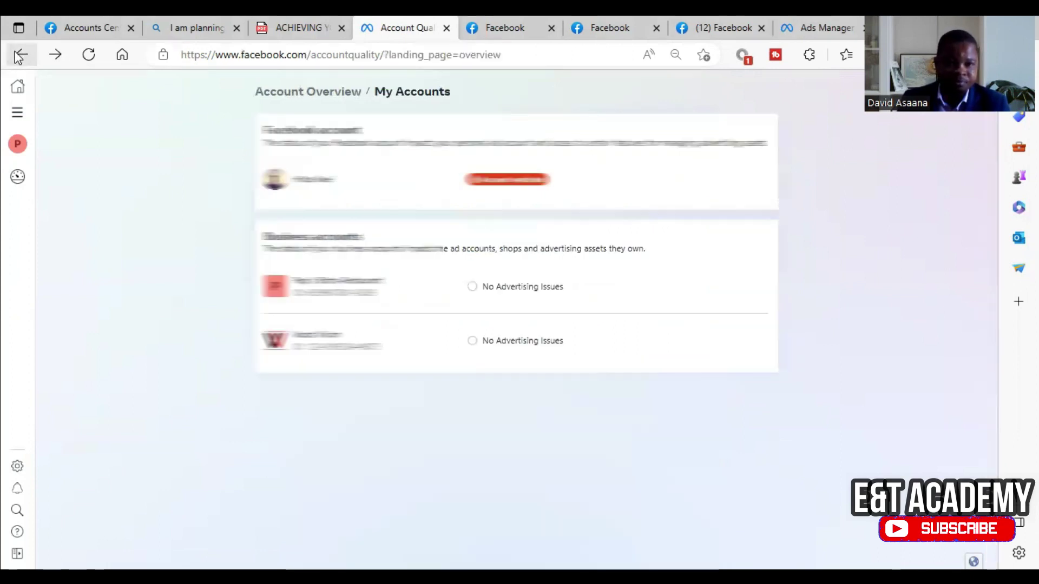
left_click(430, 187)
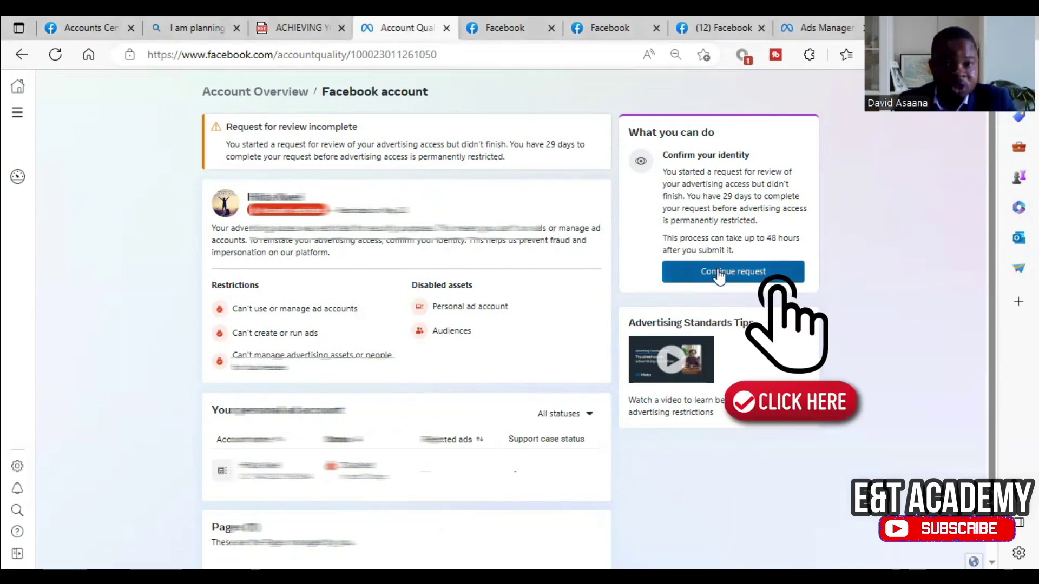
- Resume the identity-confirmation request under Confirm your identity to reach the selfie upload step
left_click(719, 273)
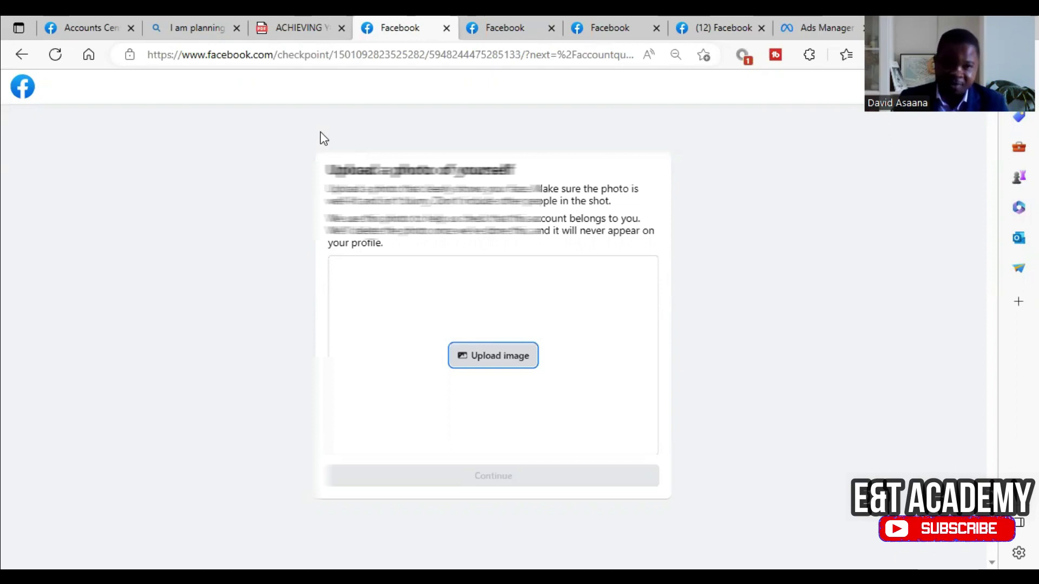
- Check Accounts Center Personal details, then go to Settings & privacy > Settings on Facebook
left_click(69, 25)
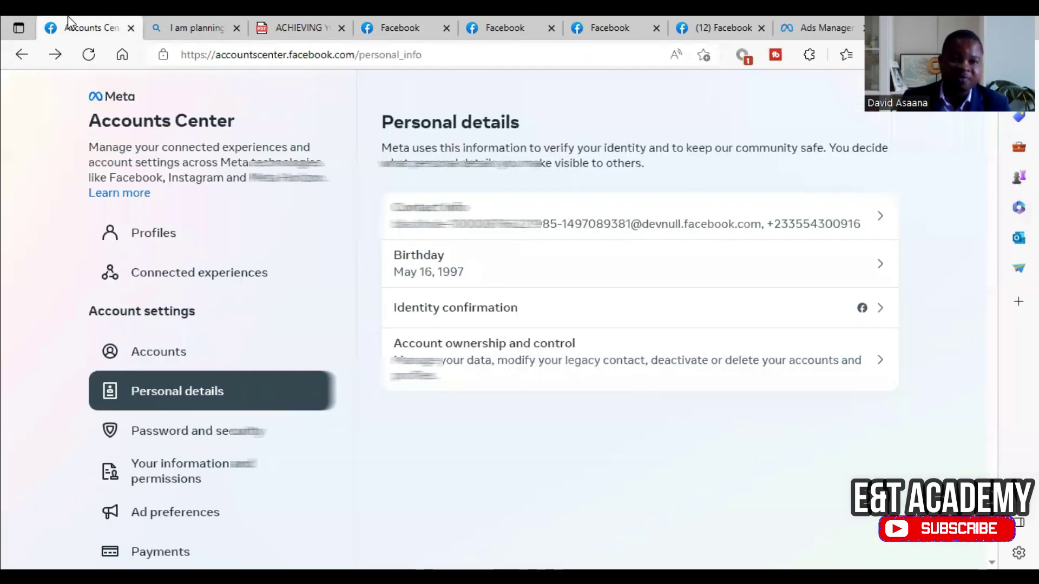
left_click(743, 25)
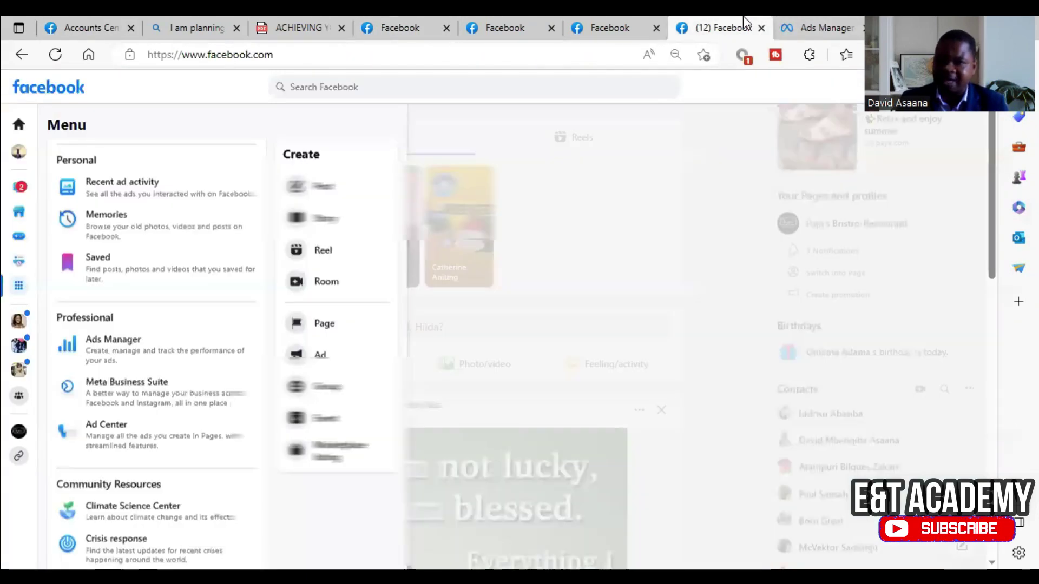
left_click(979, 86)
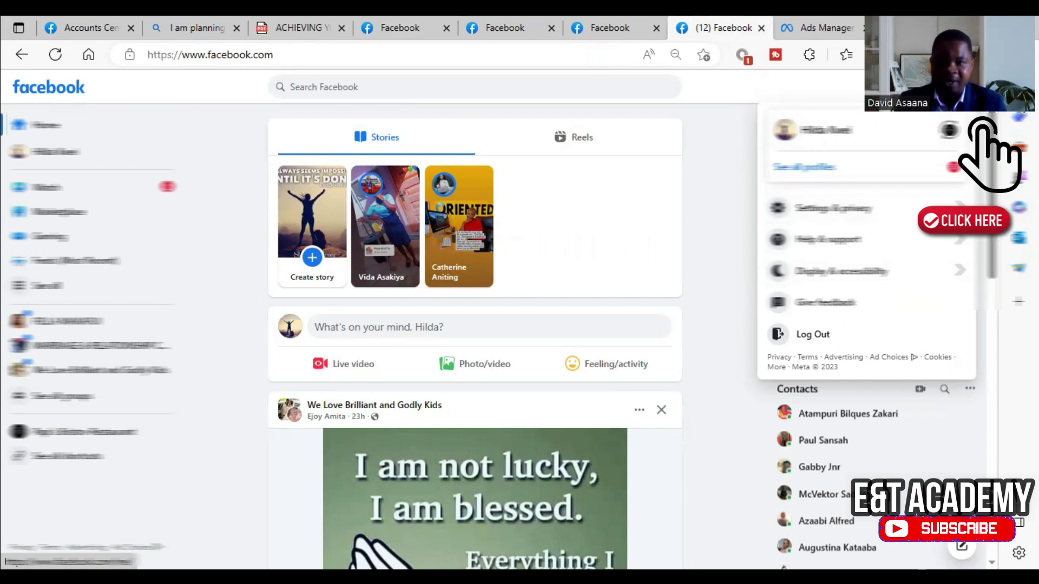
left_click(857, 208)
left_click(856, 158)
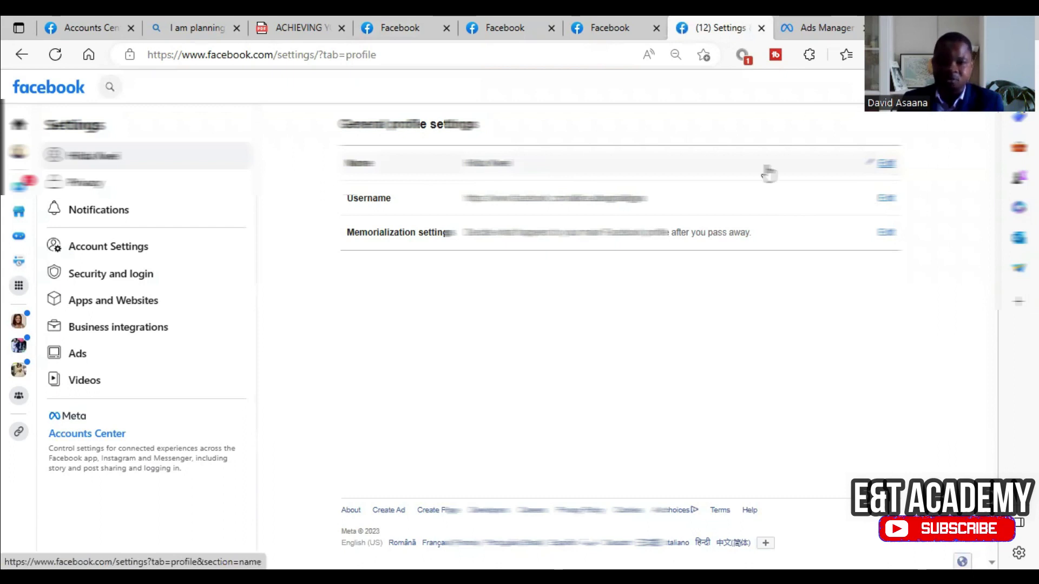
- View the profile's About overview, then return to the 'Upload a photo of yourself' checkpoint
left_click(87, 56)
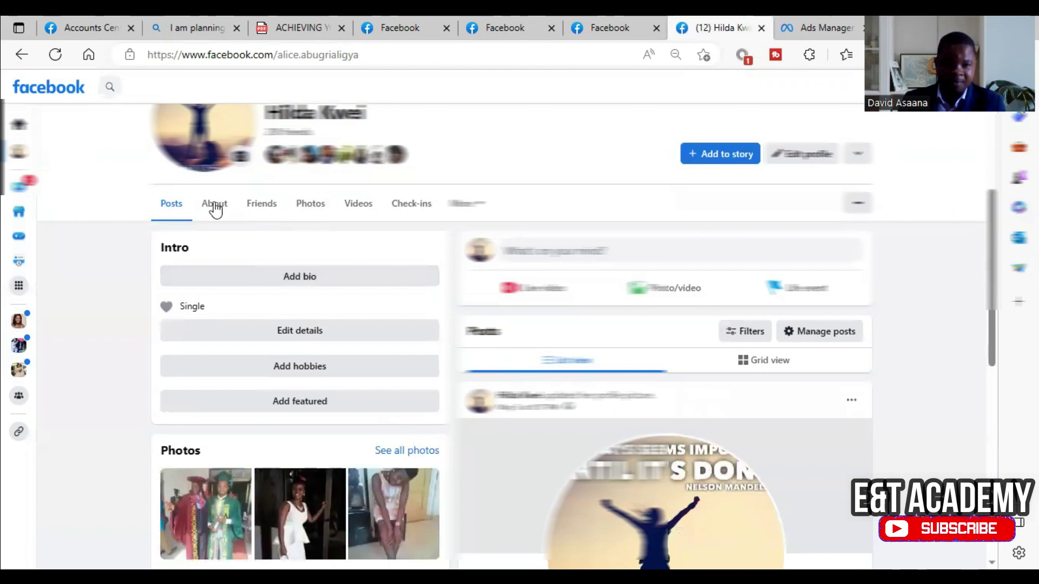
left_click(215, 209)
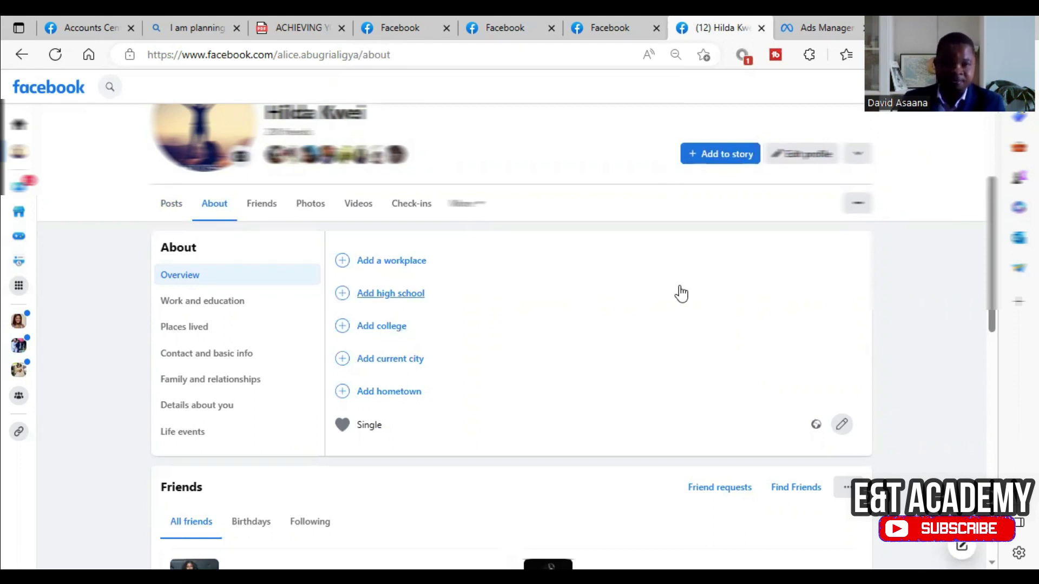
left_click(390, 21)
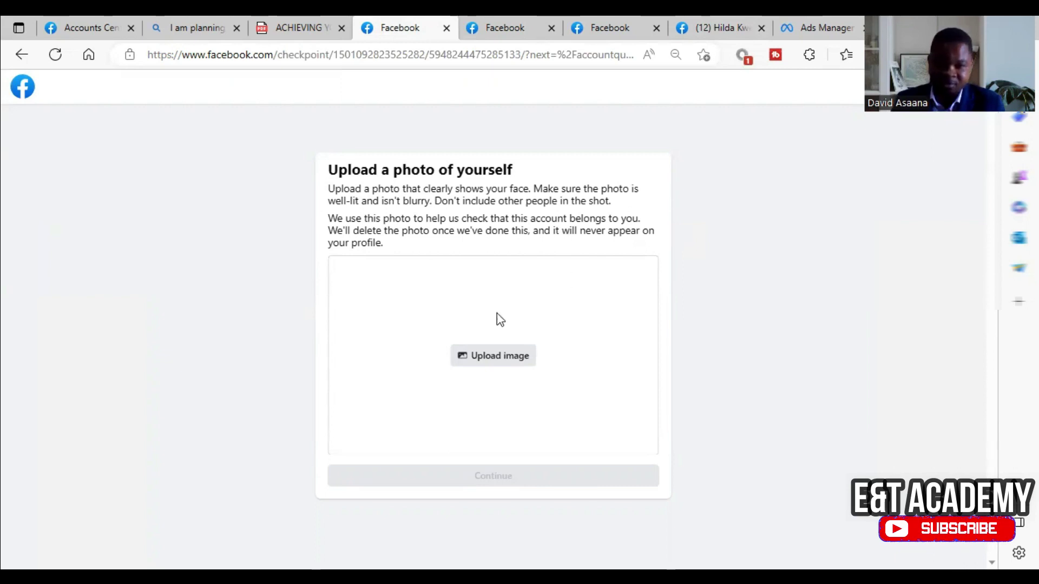
- Upload a selfie image and submit it with Continue
left_click(515, 360)
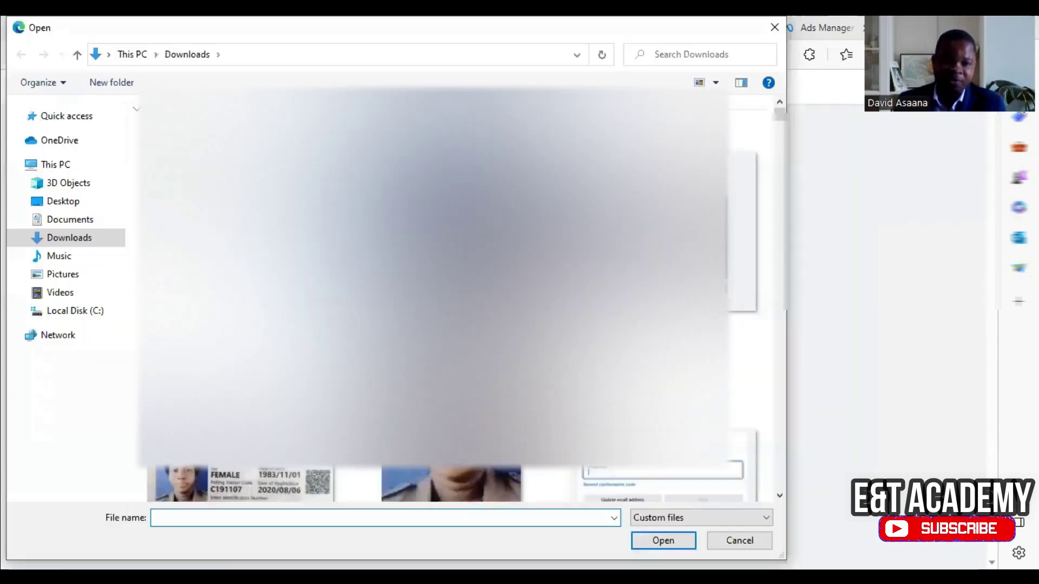
key("Return")
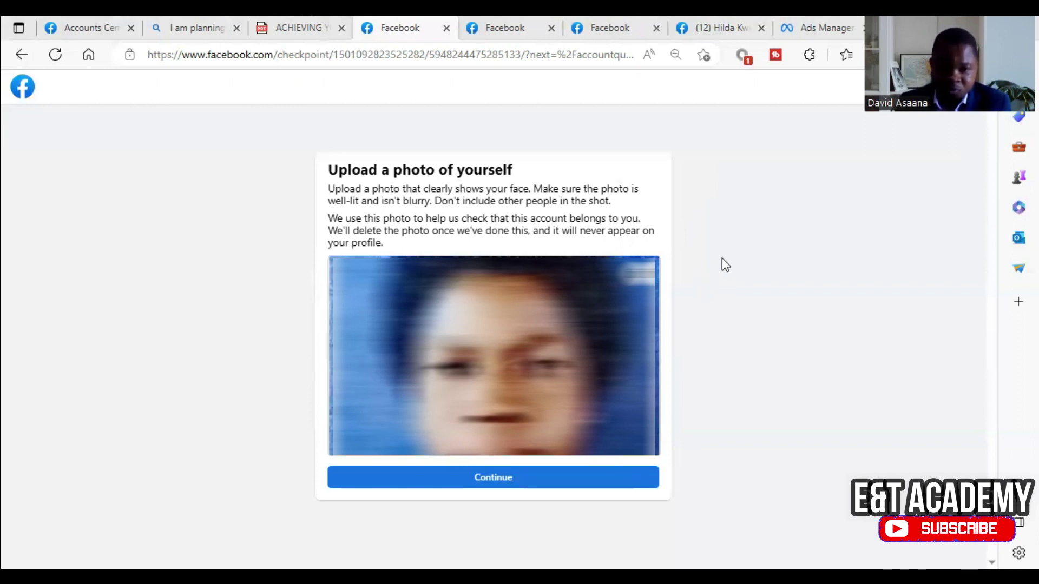
left_click(518, 479)
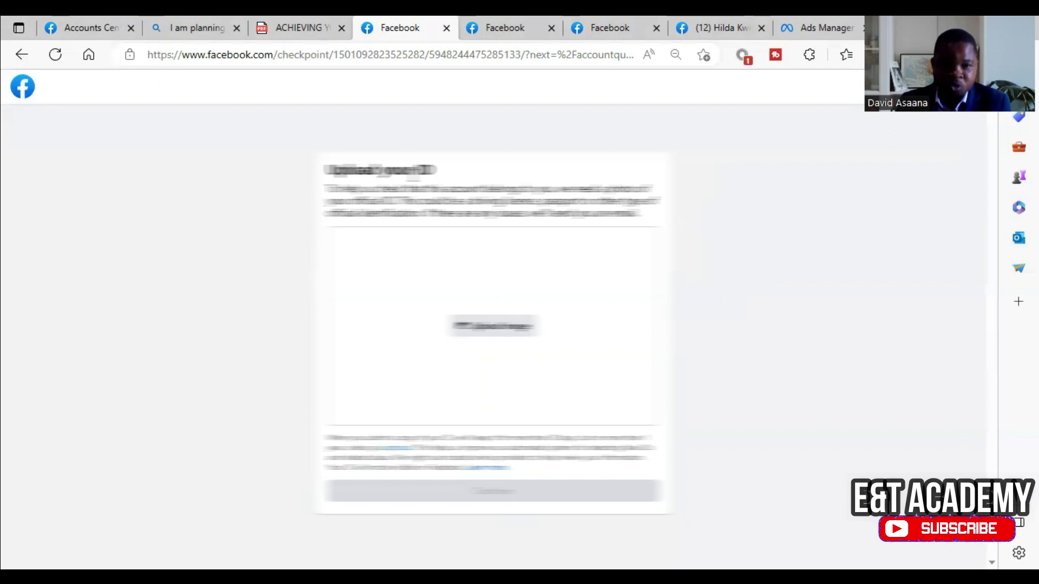
- Upload the Electoral Commission of Ghana ID card photo from Downloads
left_click(517, 327)
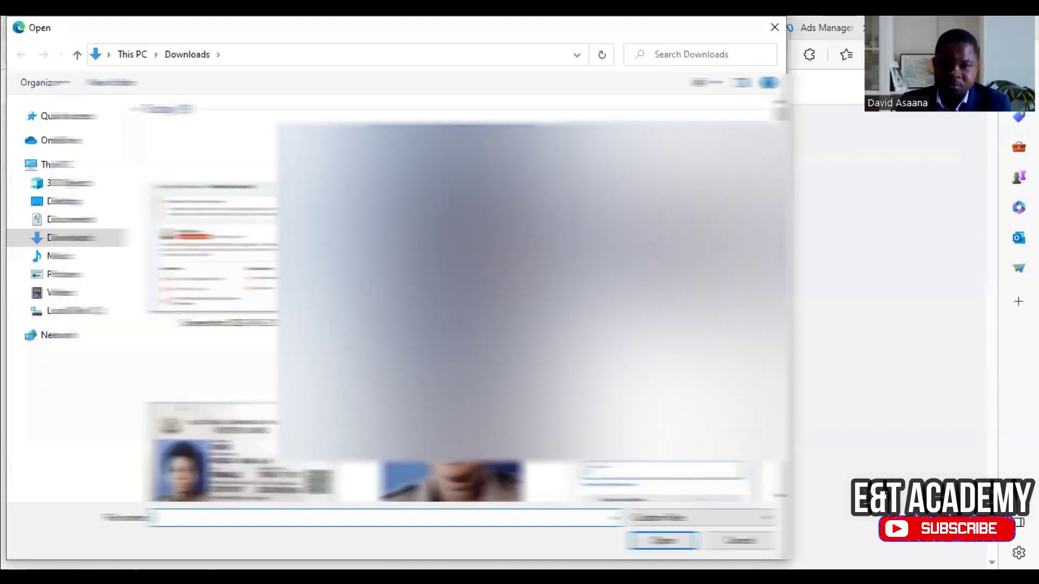
left_click(238, 411)
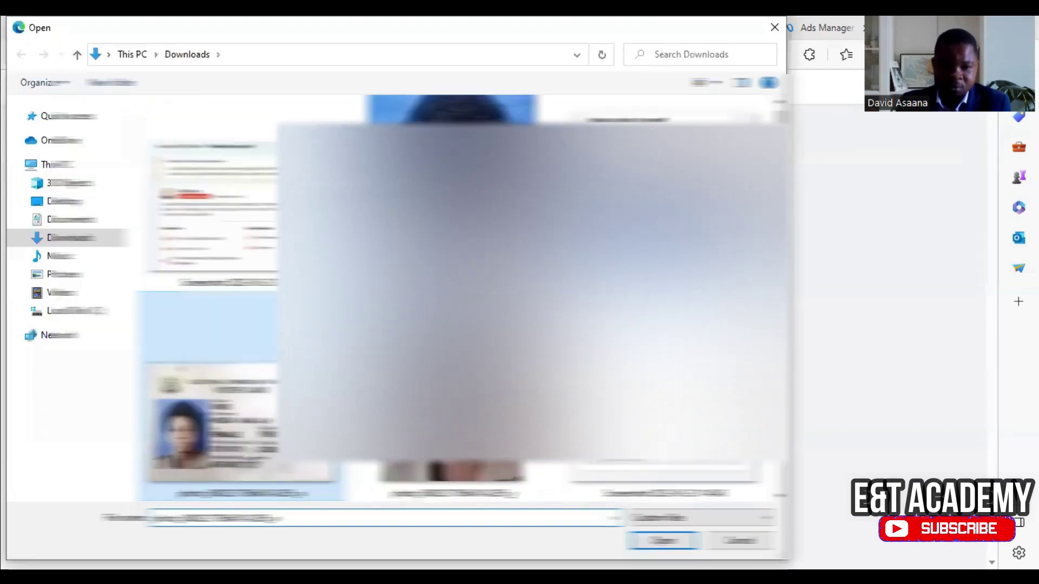
key("Return")
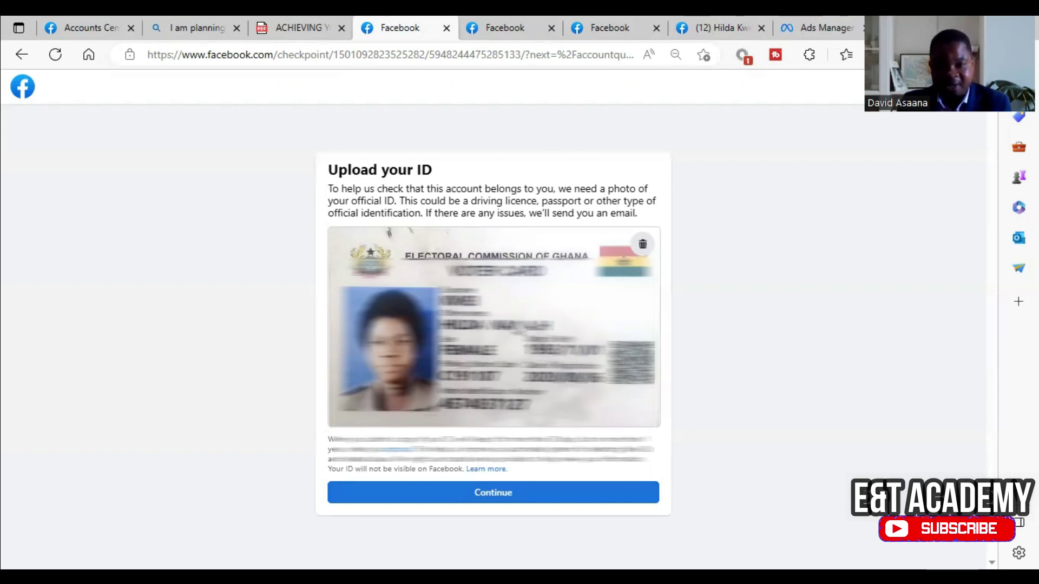
- Submit the uploaded ID photo so the review request is filed
left_click(528, 501)
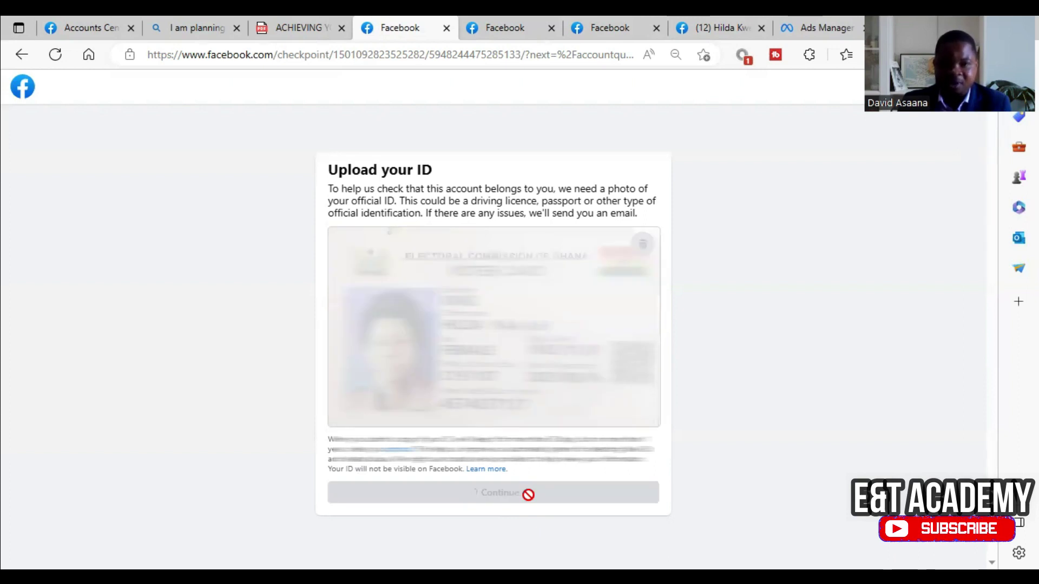